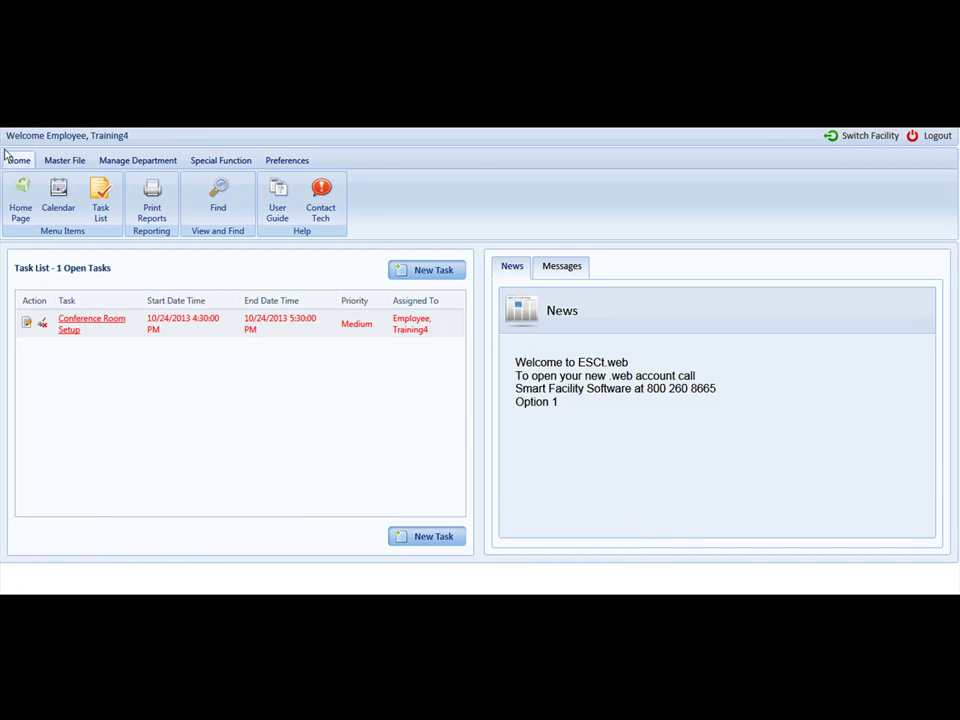
# Step: Switch the ribbon to Manage Department to reveal daily assignments and personnel tools
pyautogui.click(121, 164)
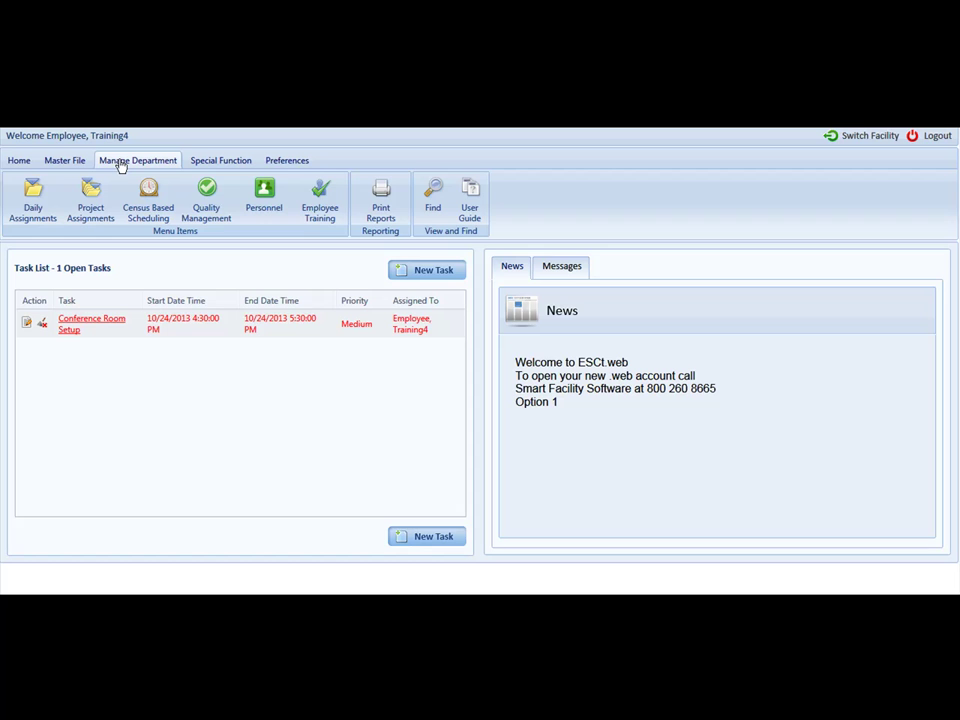
# Step: Open Daily Assignments and browse the 21 existing assignments
pyautogui.click(35, 220)
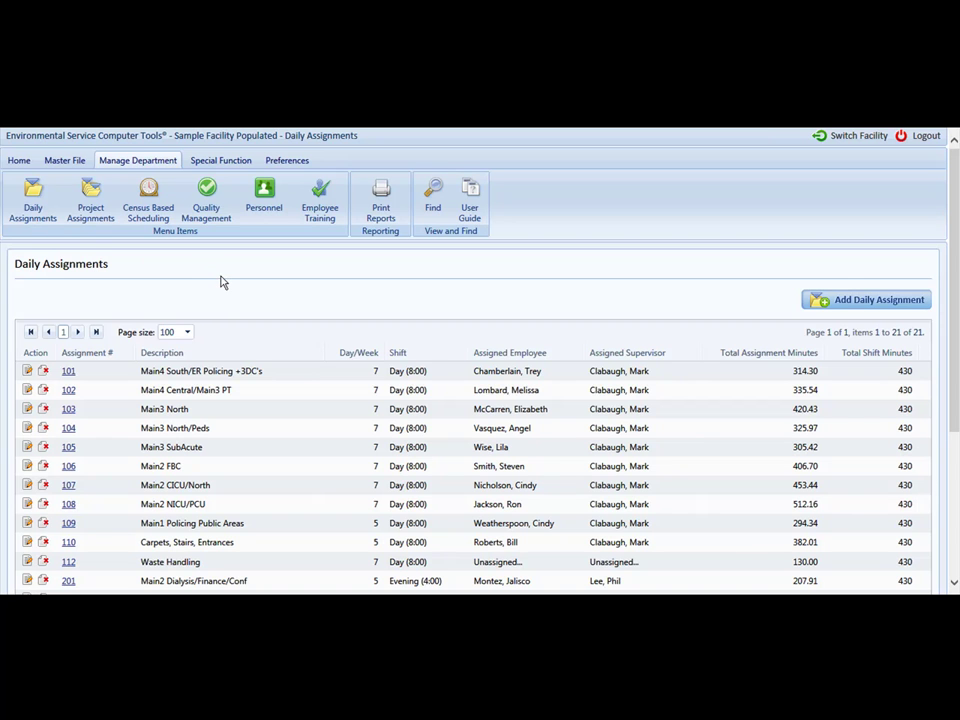
pyautogui.scroll(-3, 228, 433)
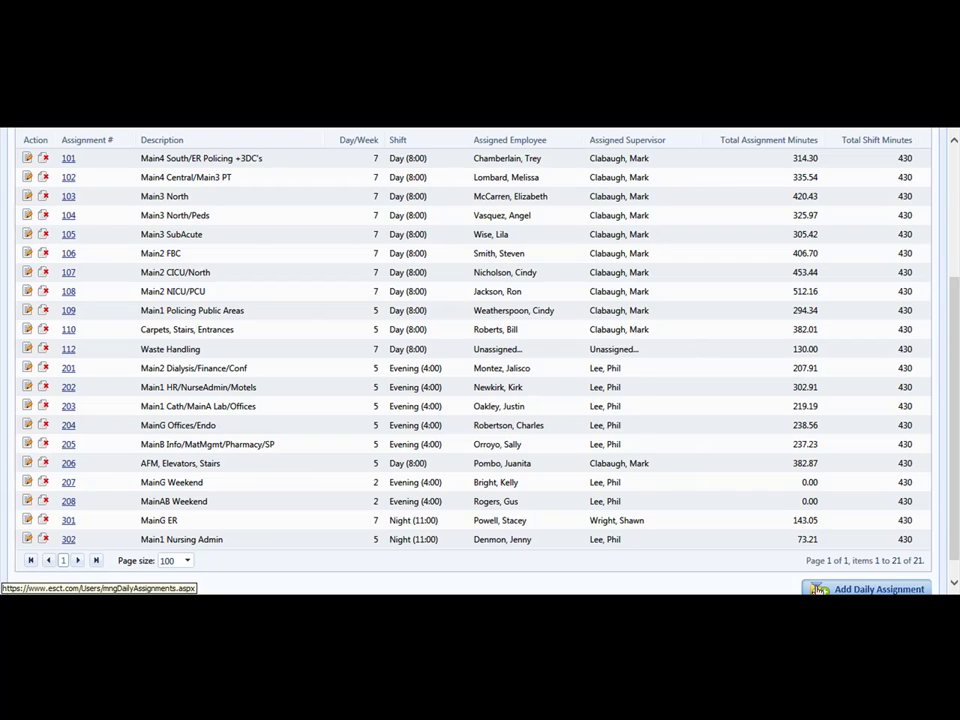
pyautogui.scroll(3, 818, 590)
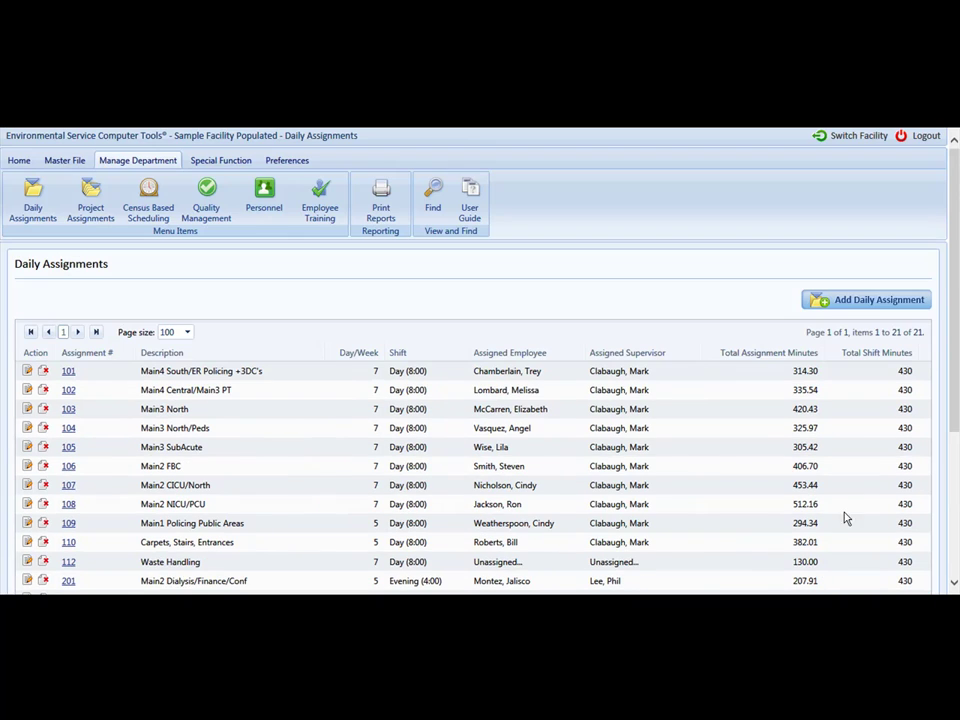
# Step: Start new daily assignment 210 with the description NB1.HR
pyautogui.click(864, 306)
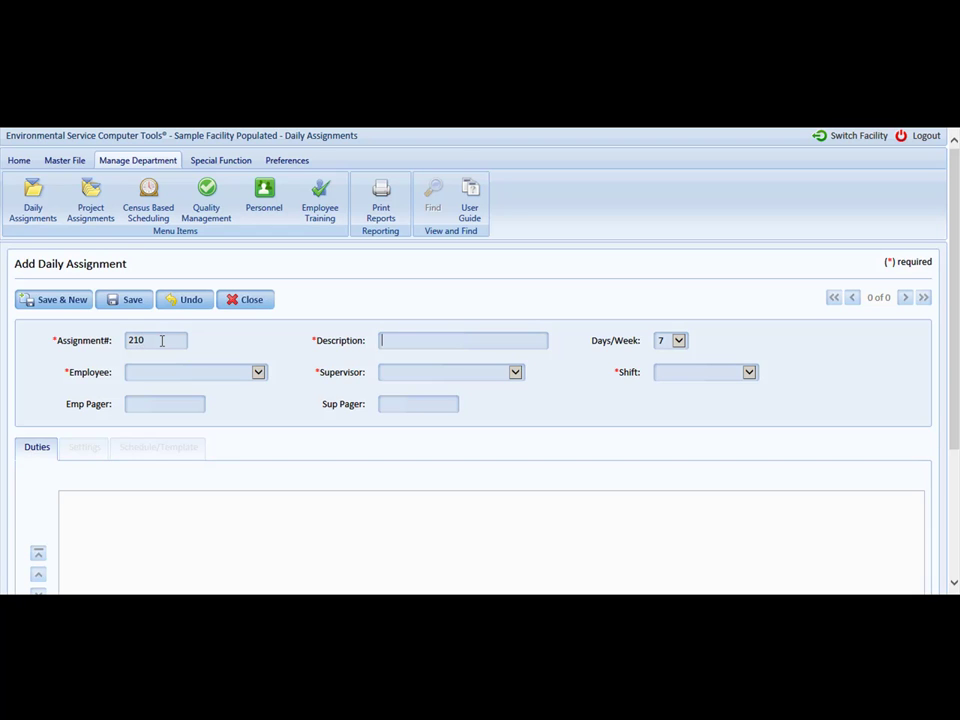
pyautogui.write('9A')
pyautogui.press('BackSpace')
pyautogui.press('BackSpace')
pyautogui.write('N')
pyautogui.press('Tab')
# Step: Set 5 days per week, leave employee and supervisor Unassigned, and choose the Evening (4:00) shift
pyautogui.click(680, 341)
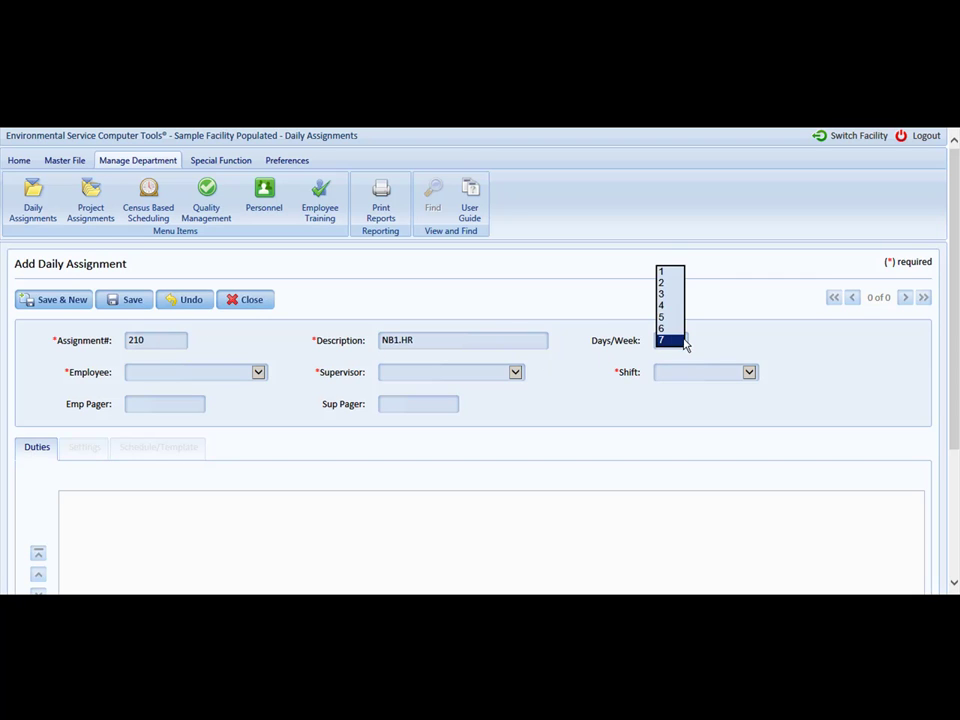
pyautogui.click(676, 318)
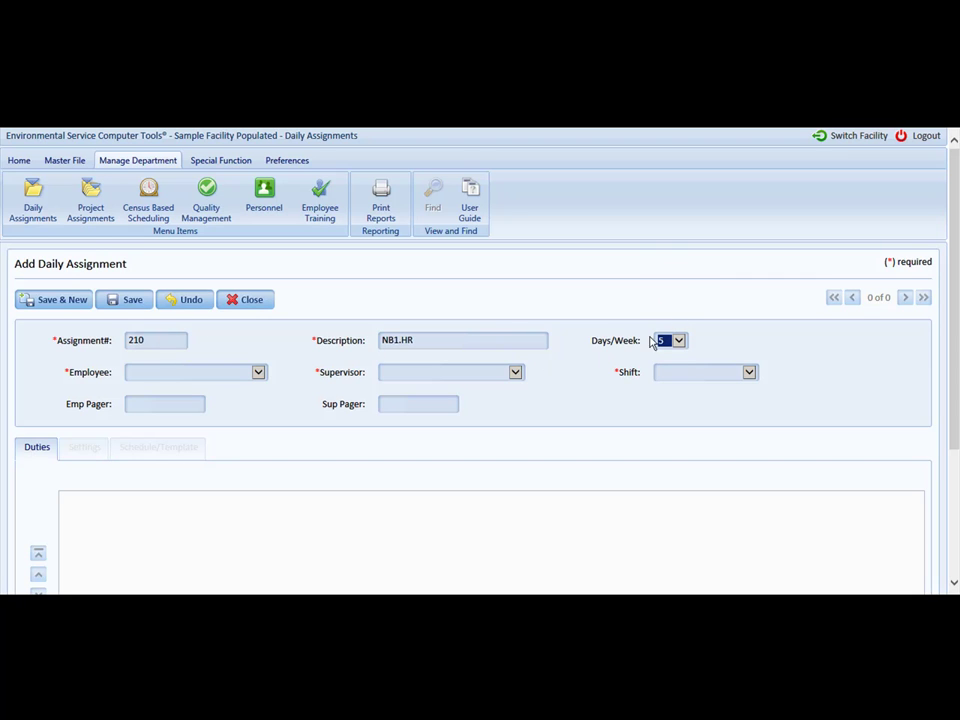
pyautogui.click(258, 372)
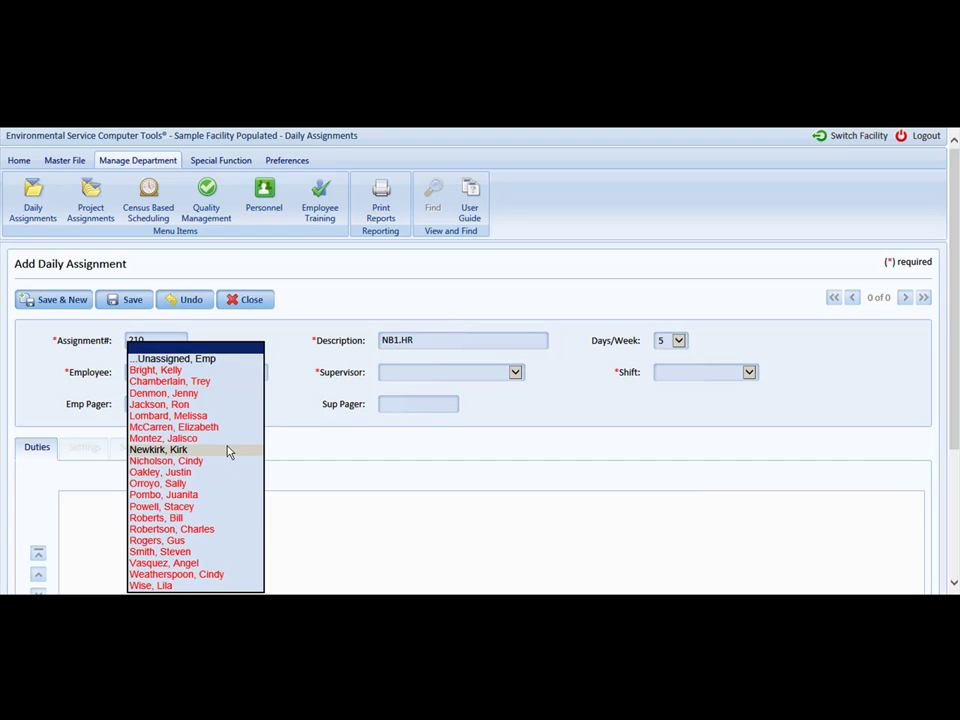
pyautogui.click(210, 359)
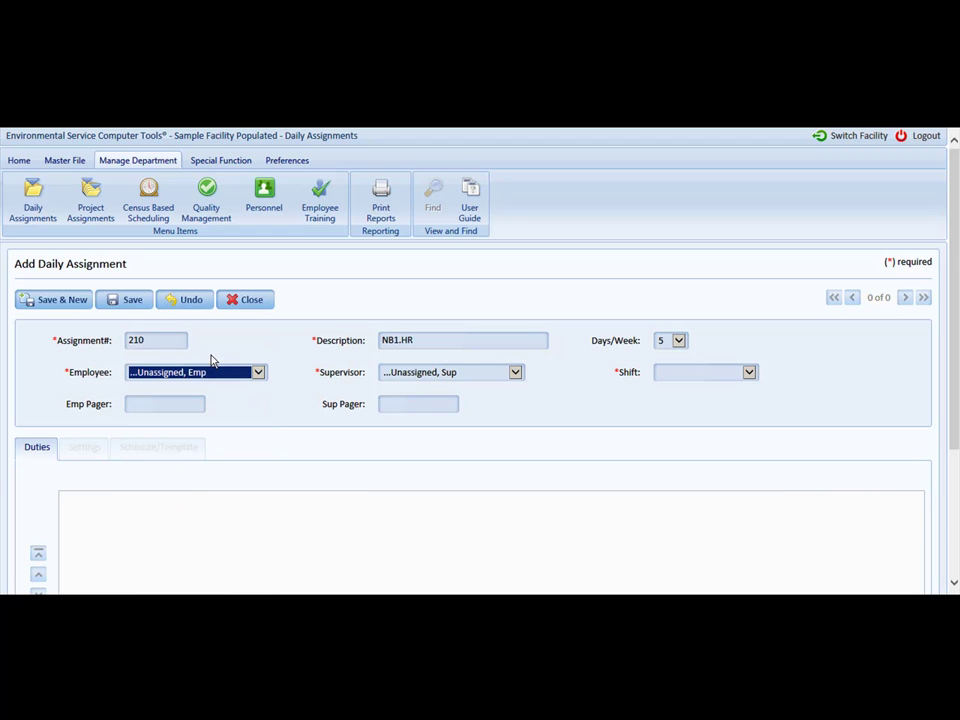
pyautogui.click(515, 373)
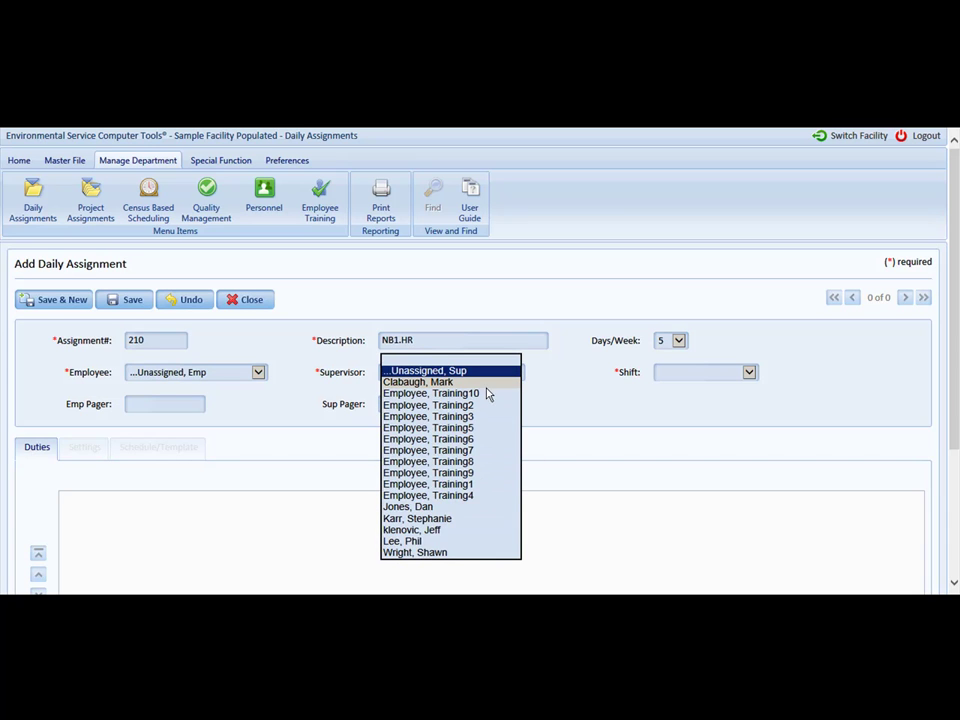
pyautogui.click(745, 376)
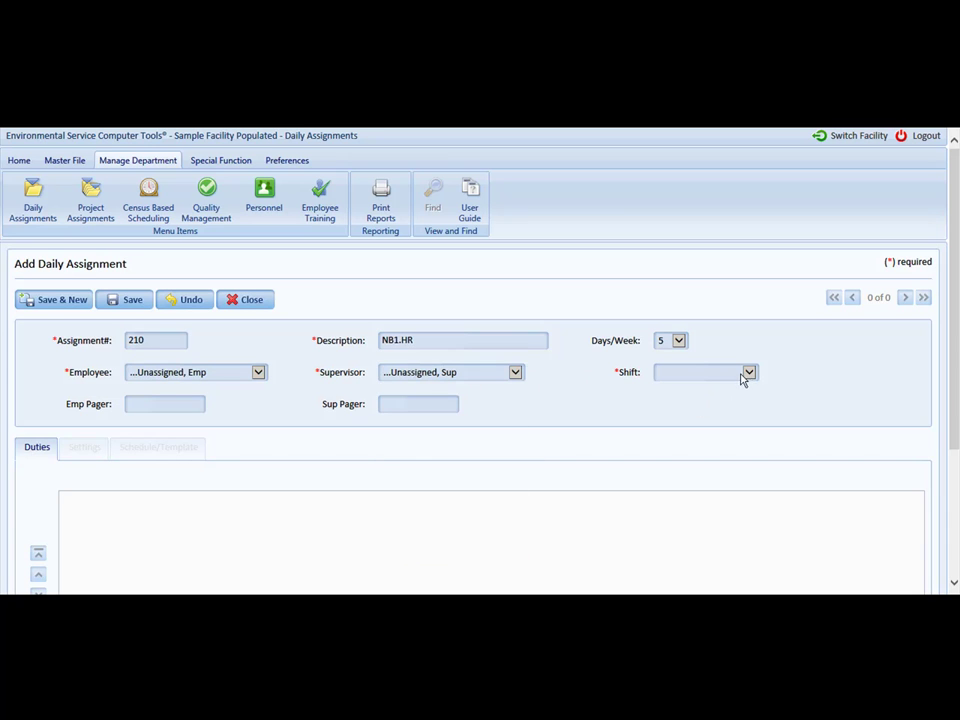
pyautogui.click(747, 373)
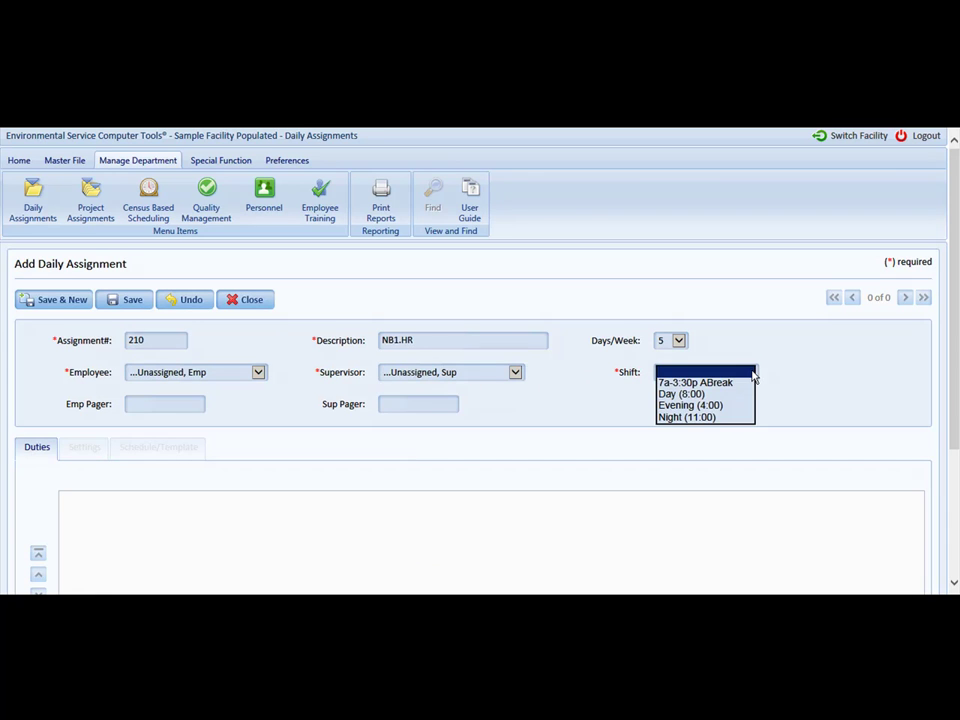
pyautogui.click(688, 405)
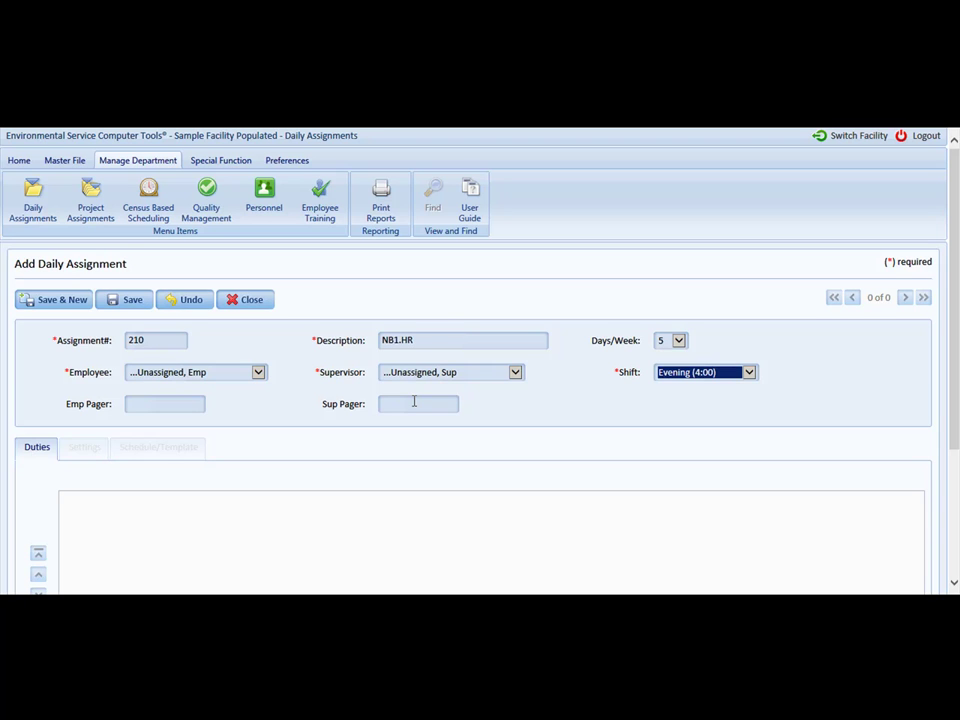
# Step: Save assignment 210 NB1.HR and go to its empty Add Duties page
pyautogui.click(133, 302)
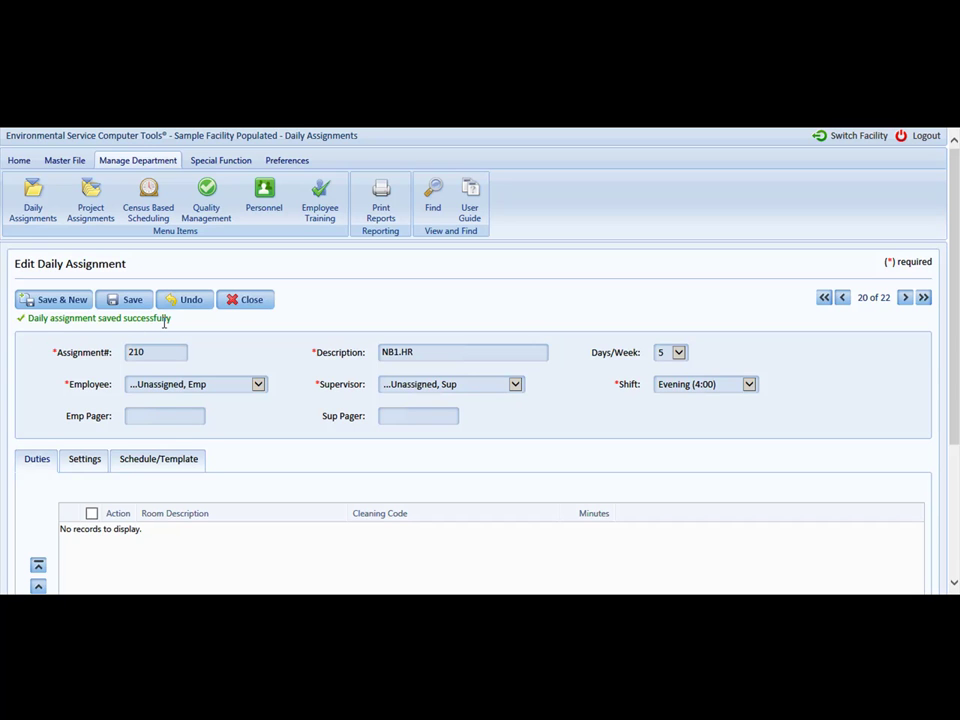
pyautogui.scroll(-4, 168, 418)
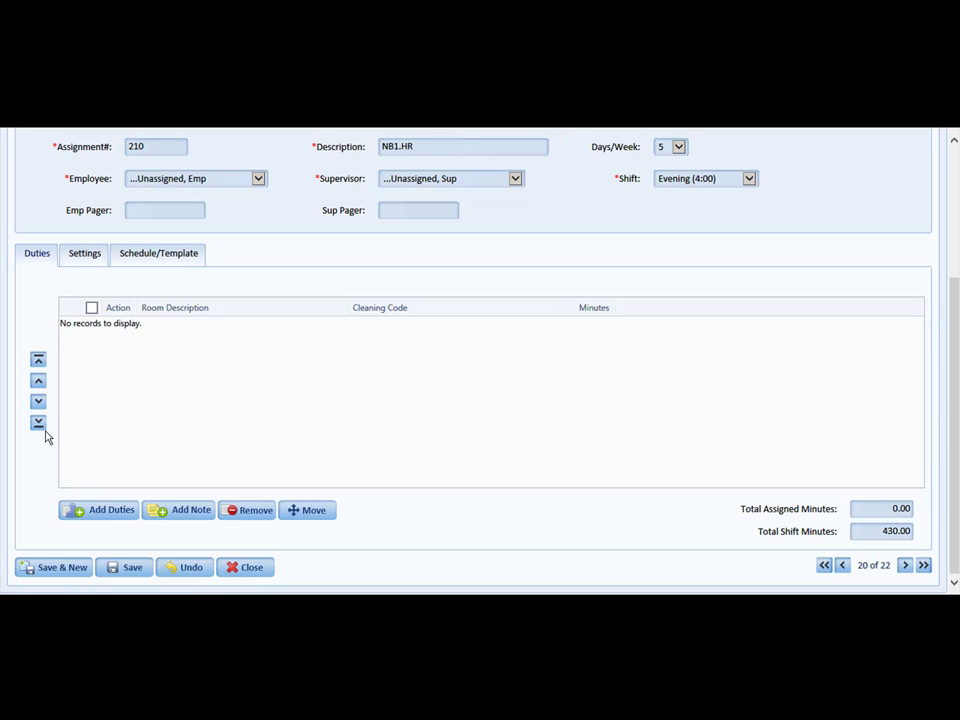
pyautogui.click(102, 512)
pyautogui.click(103, 513)
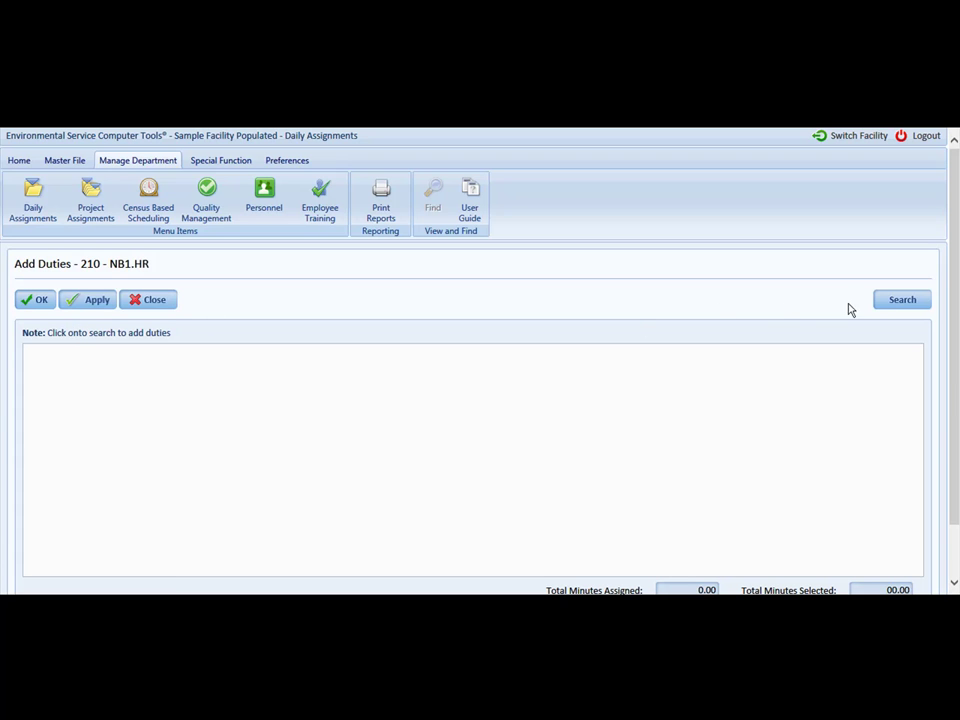
# Step: Search for rooms limited to the NB1.HR subsection
pyautogui.click(901, 300)
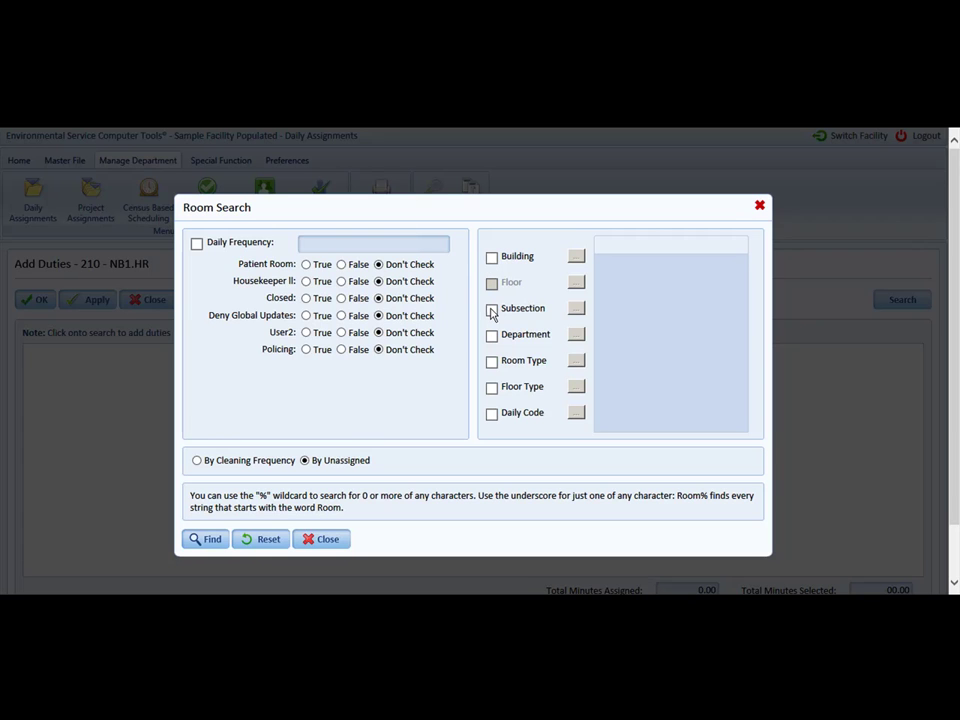
pyautogui.click(575, 310)
pyautogui.scroll(-15, 735, 402)
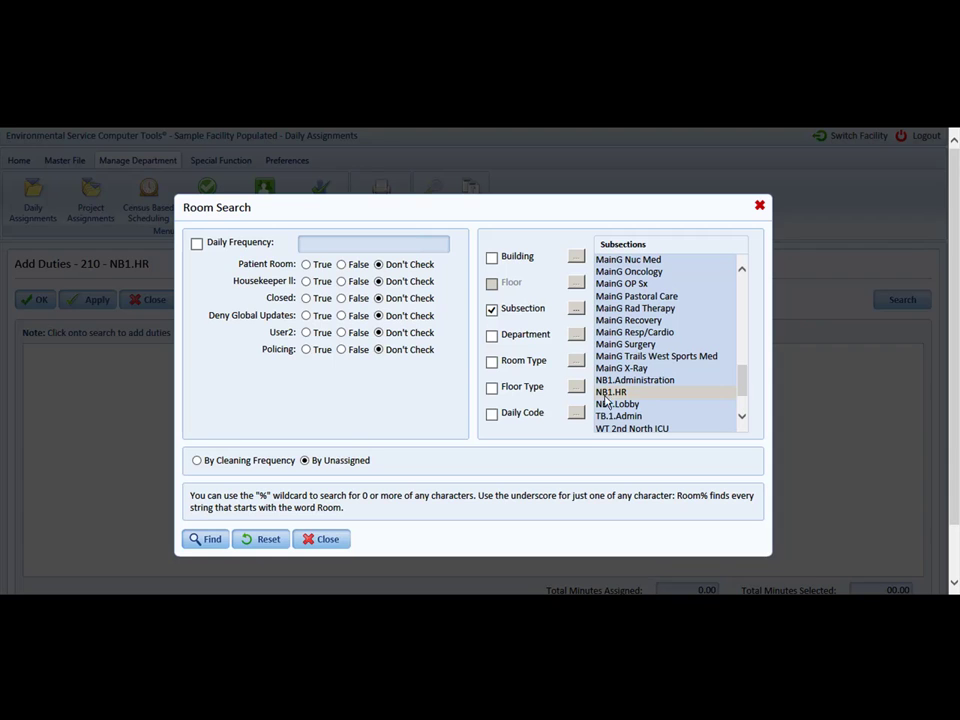
pyautogui.click(650, 392)
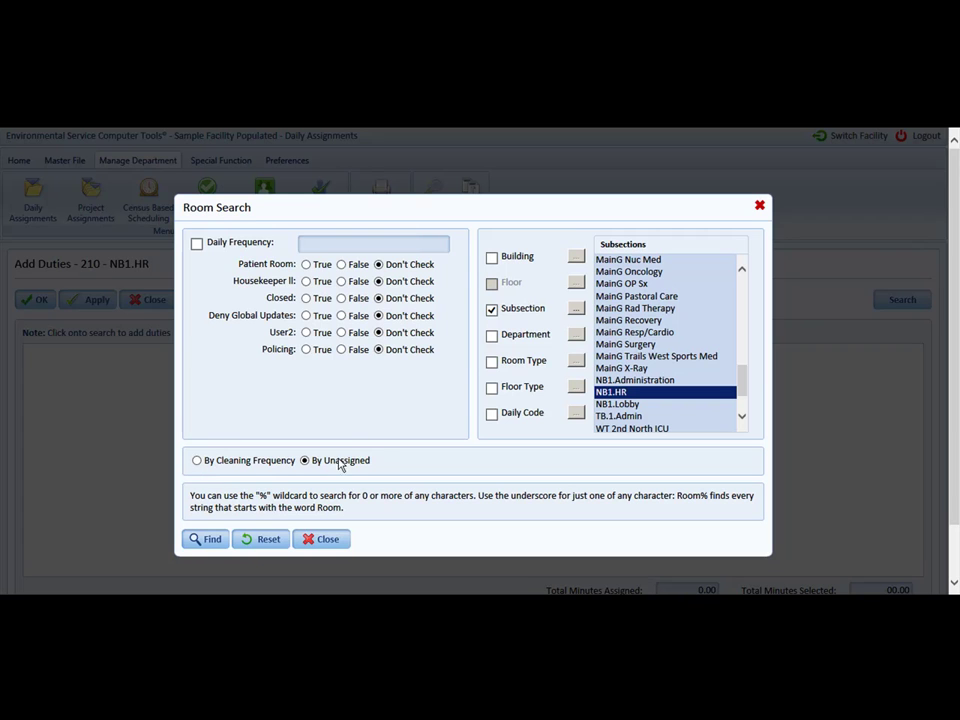
pyautogui.click(208, 541)
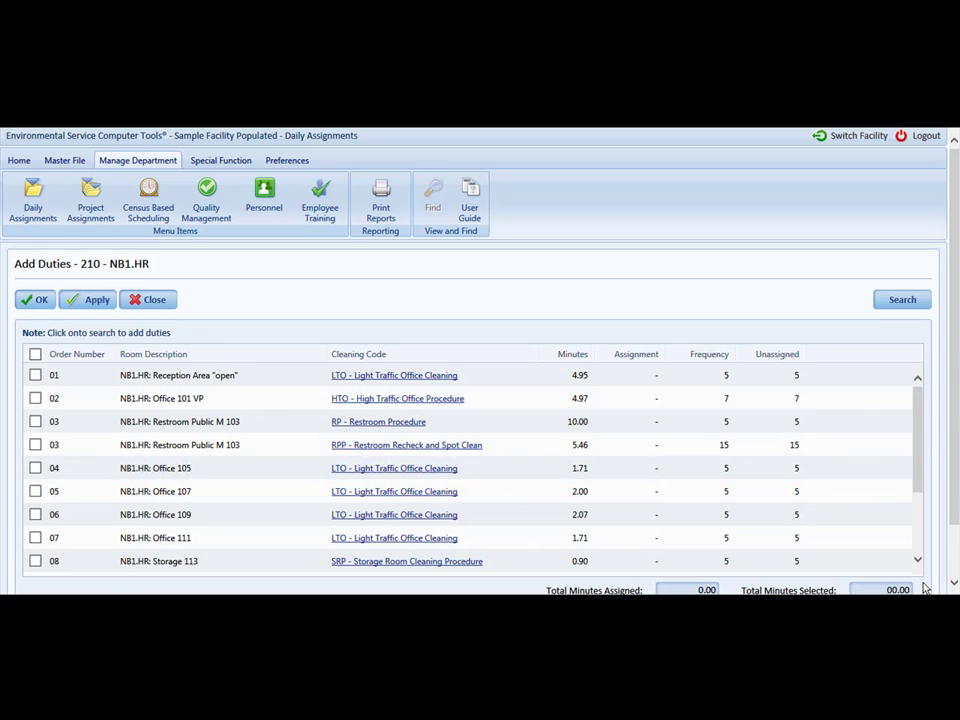
# Step: Check every NB1.HR room duty found and apply them to assignment 210, totalling 56.85 minutes
pyautogui.scroll(-3, 925, 588)
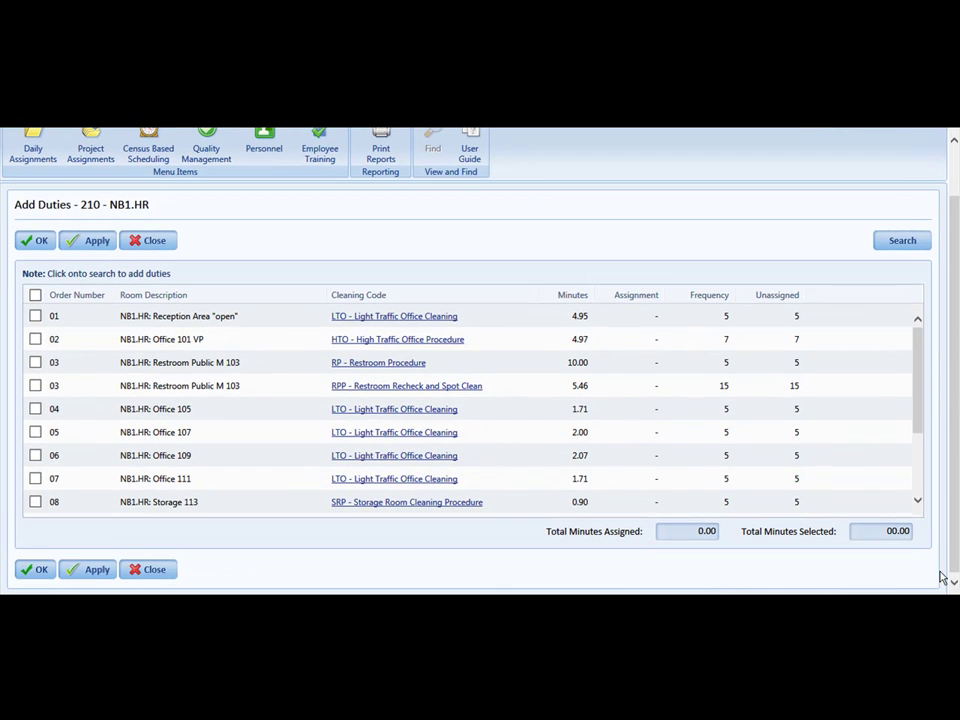
pyautogui.click(35, 296)
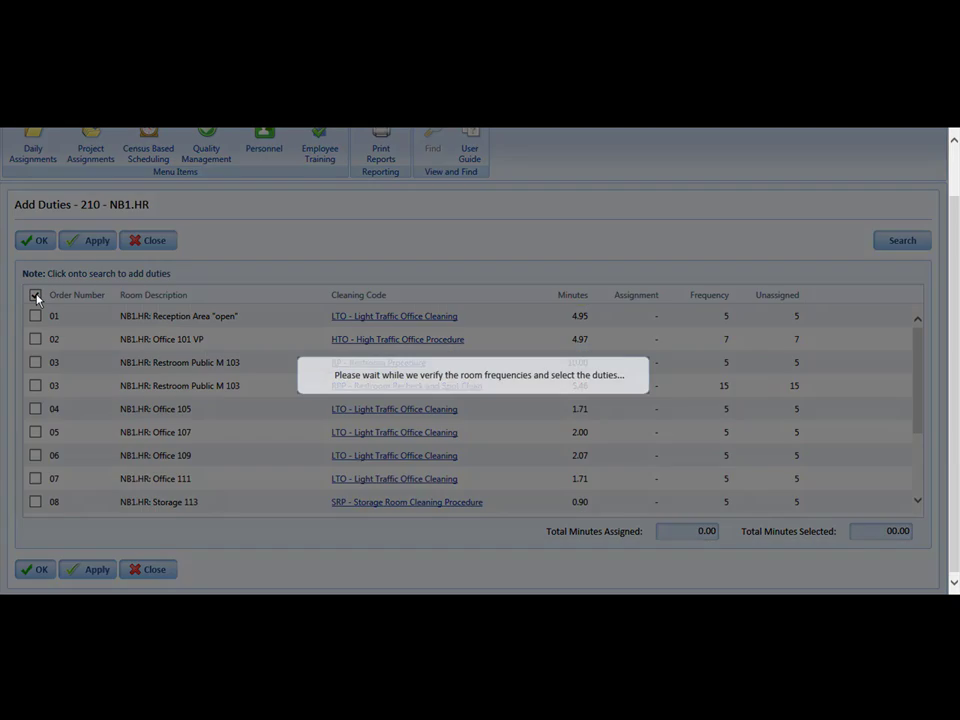
pyautogui.scroll(1, 50, 303)
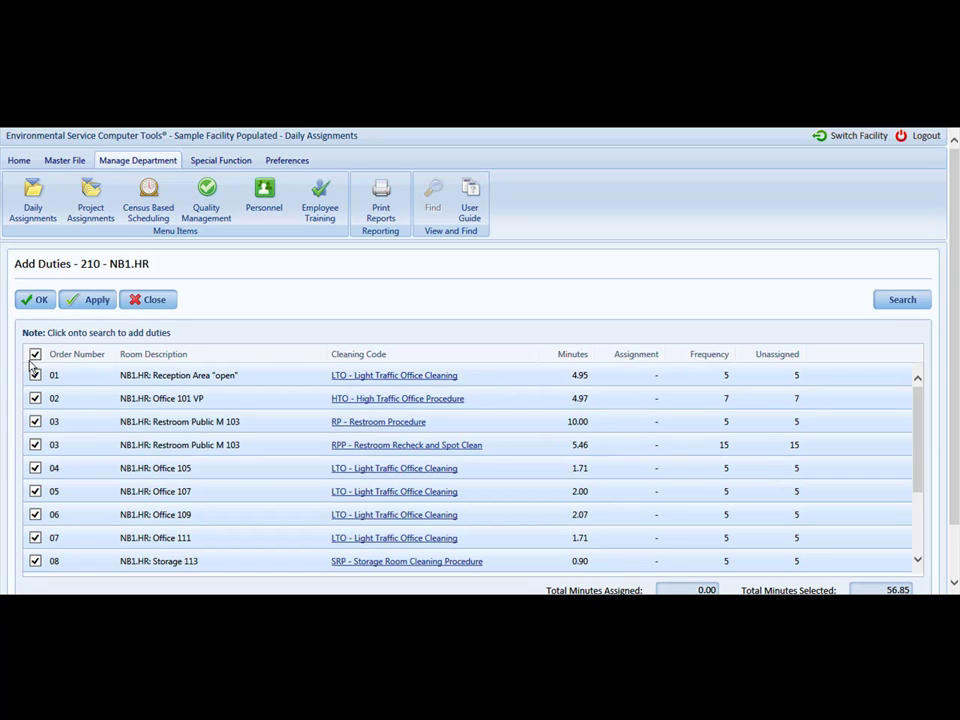
pyautogui.scroll(-1, 35, 362)
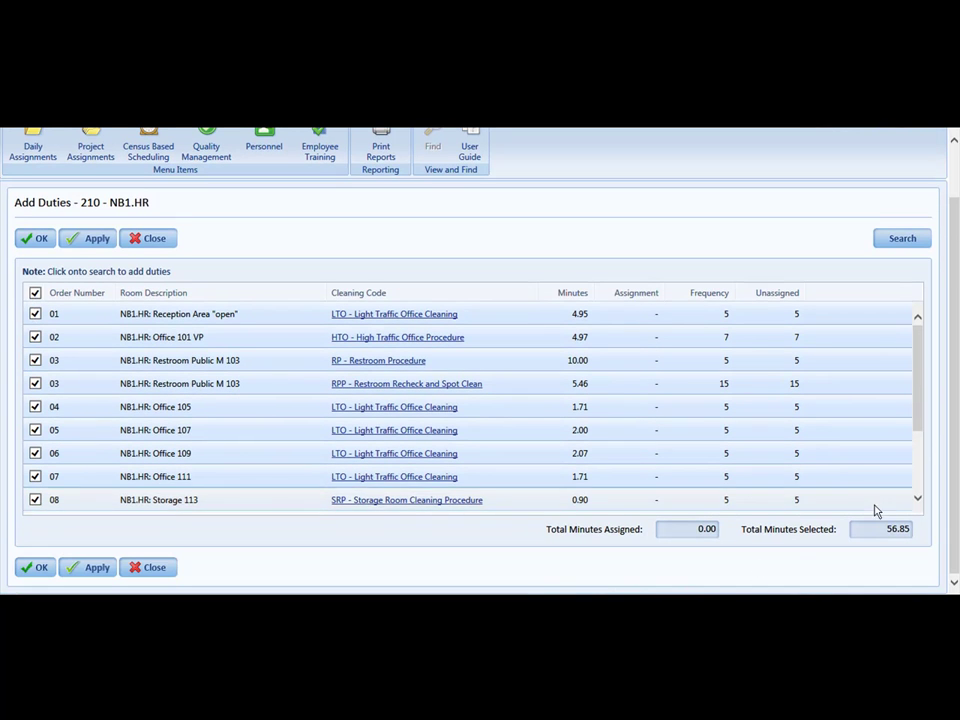
pyautogui.click(92, 569)
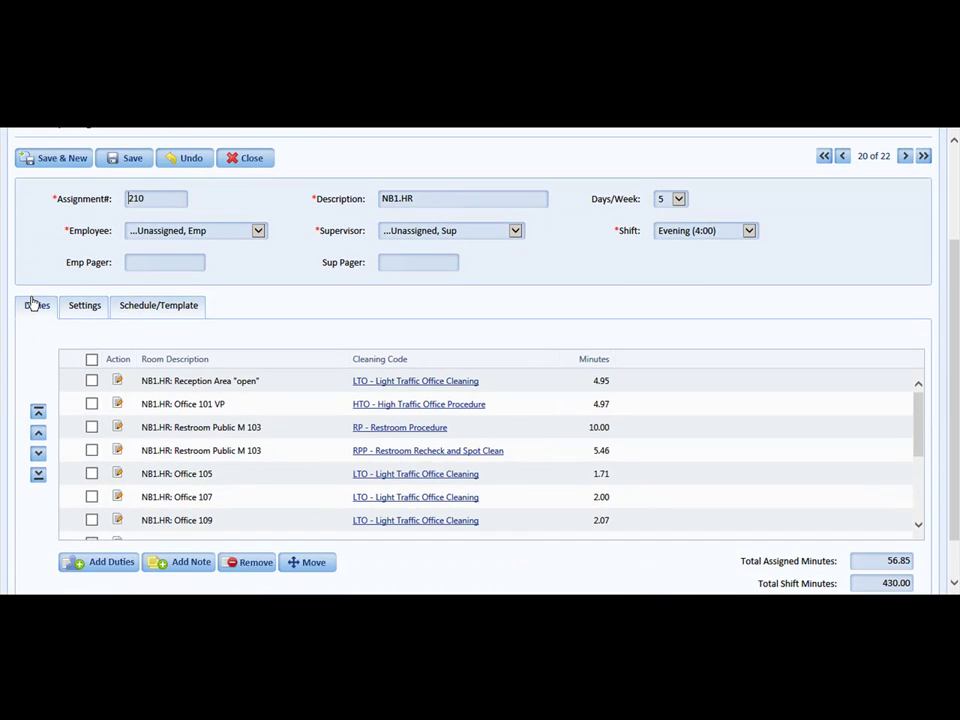
# Step: Scroll through assignment 210's Duties grid to review the added NB1.HR room duties
pyautogui.scroll(1, 73, 261)
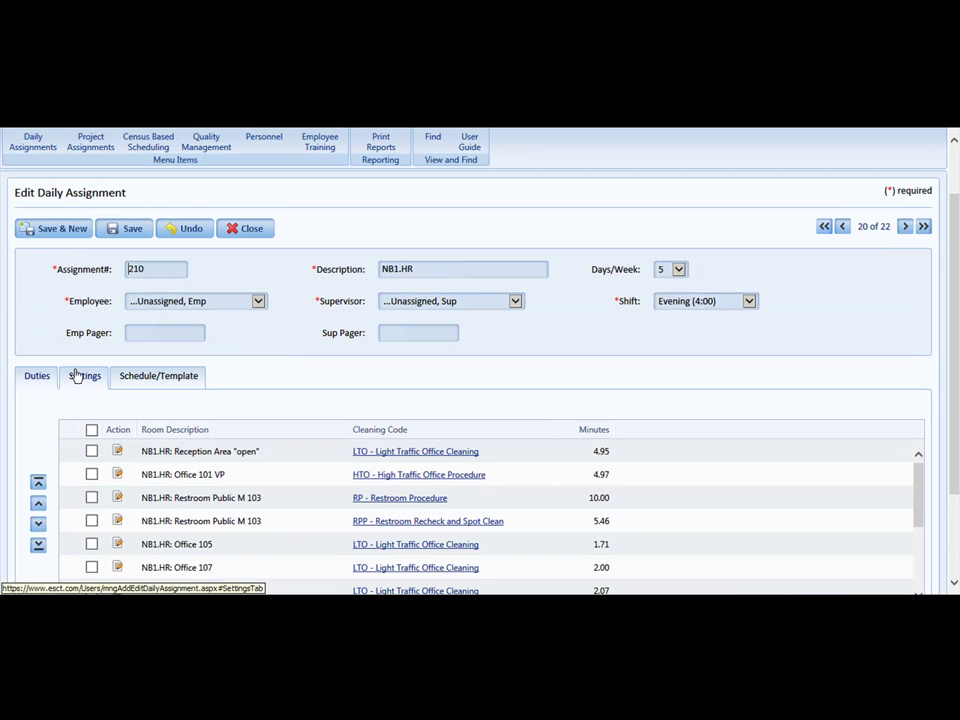
pyautogui.scroll(-1, 80, 425)
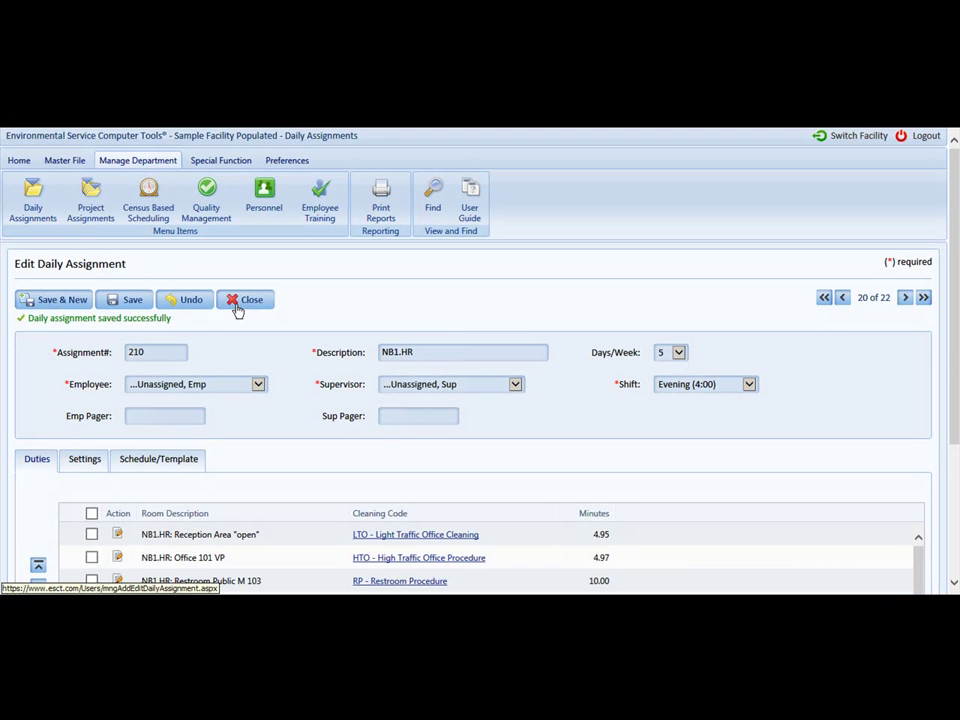
pyautogui.scroll(-3, 238, 311)
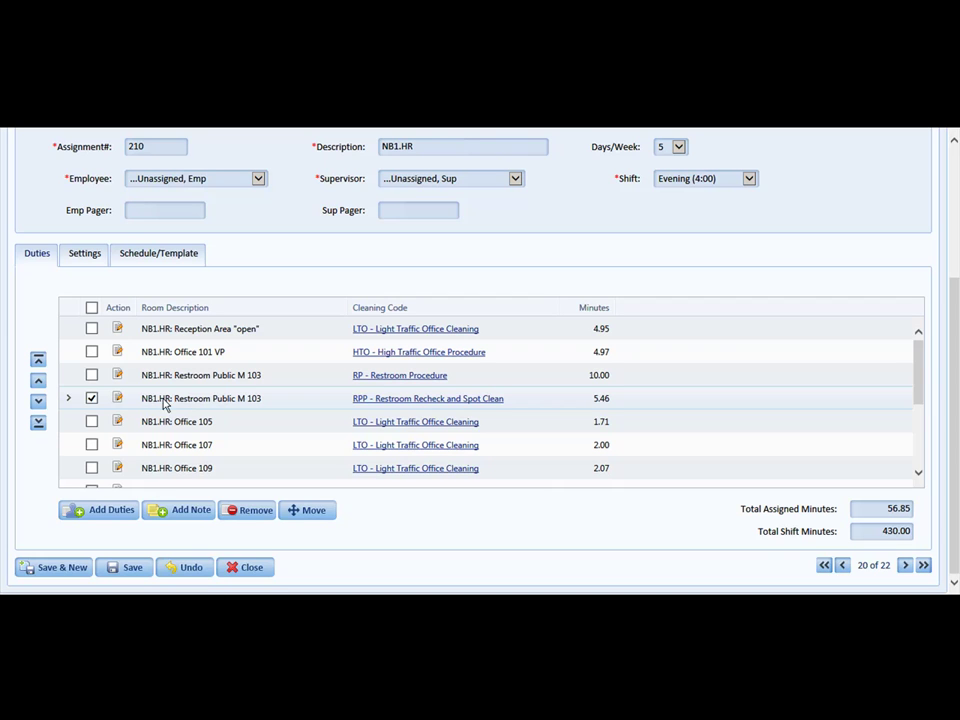
# Step: Remove the RPP recheck duties for Restroom Public M 103 and Restroom Staff 119
pyautogui.click(91, 398)
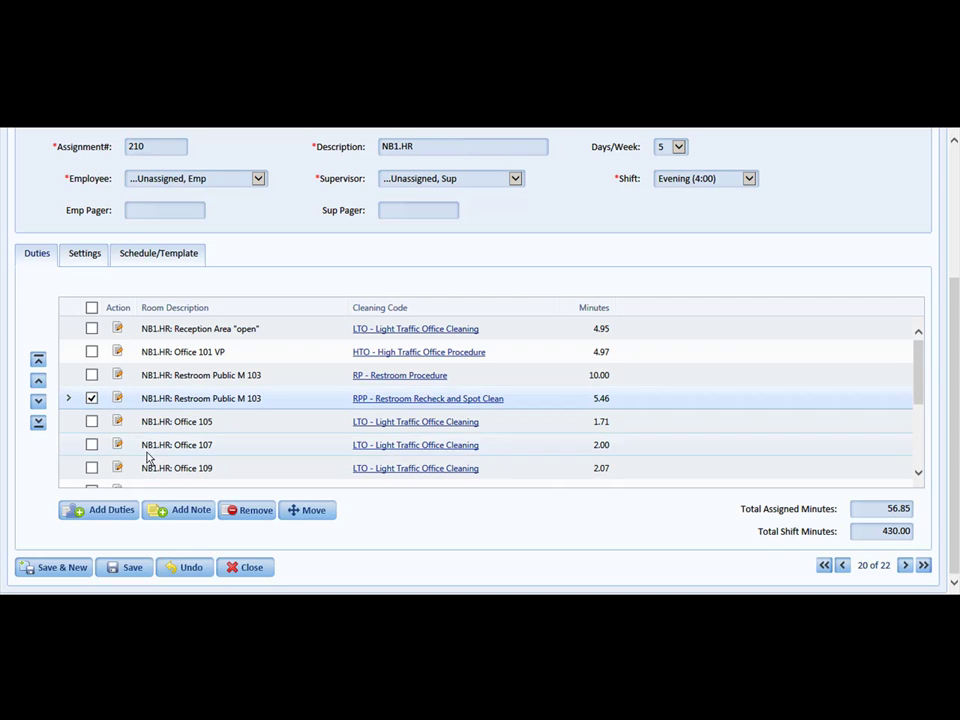
pyautogui.click(247, 512)
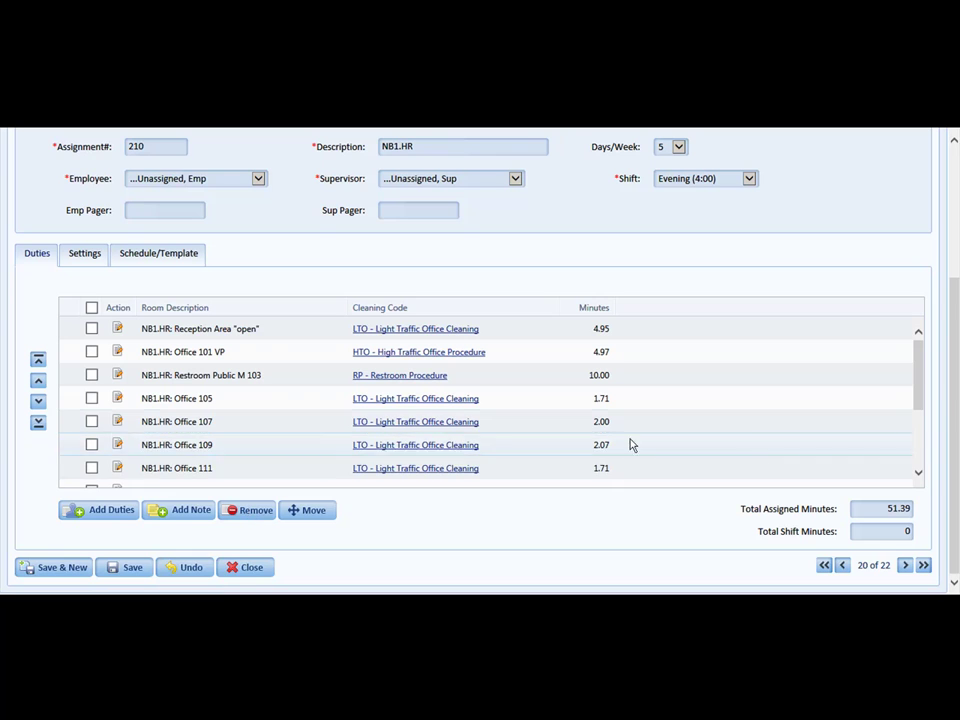
pyautogui.click(919, 473)
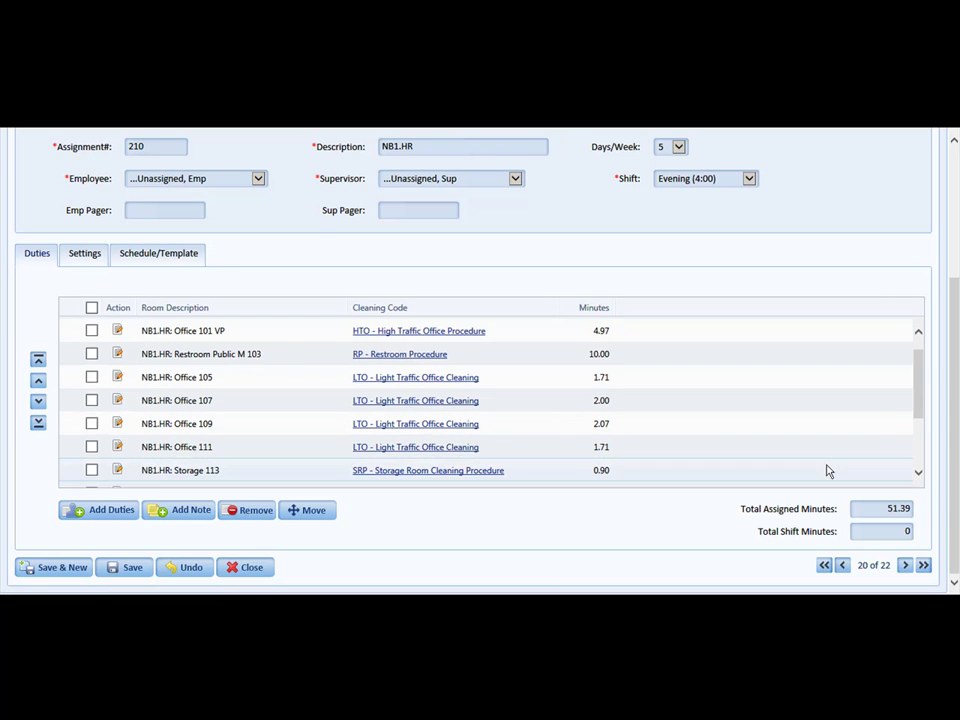
pyautogui.click(919, 473)
pyautogui.click(919, 473)
pyautogui.click(919, 473)
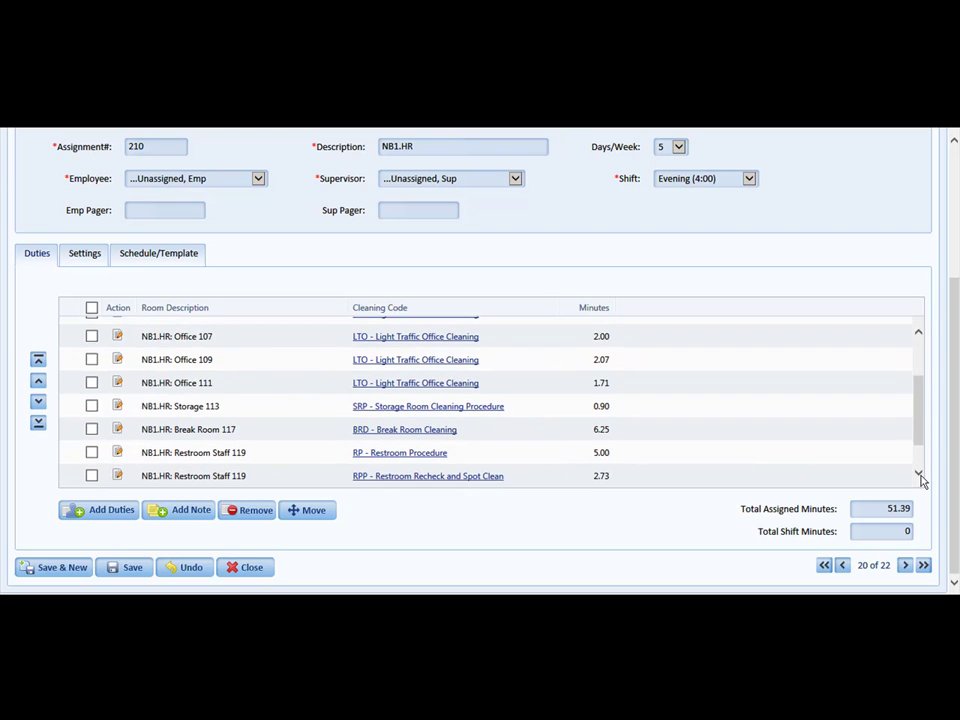
pyautogui.click(919, 473)
pyautogui.click(919, 473)
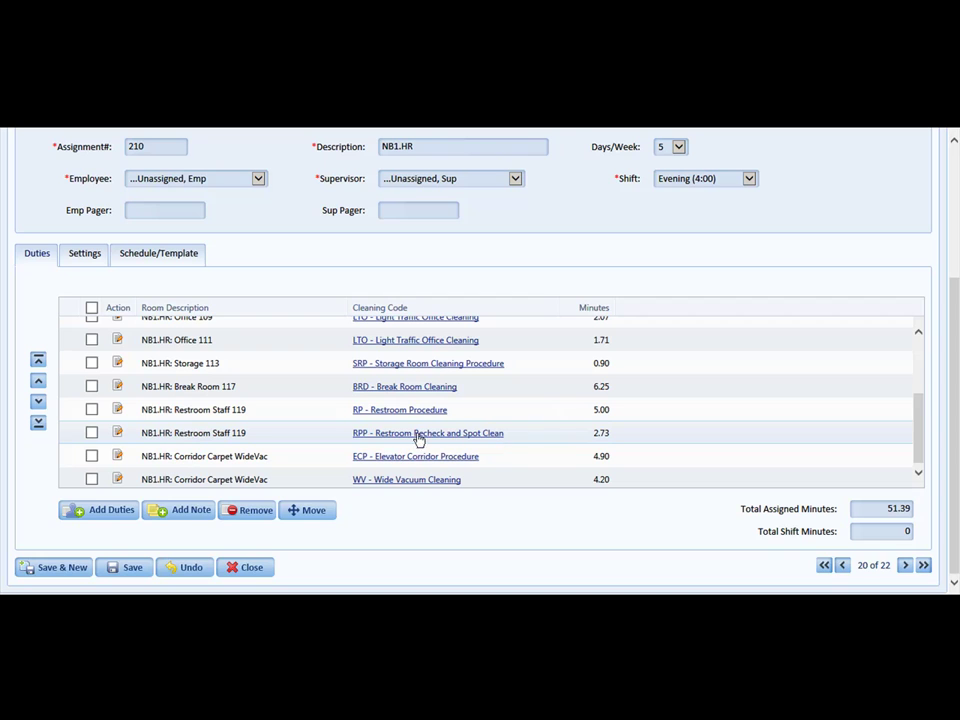
pyautogui.click(91, 432)
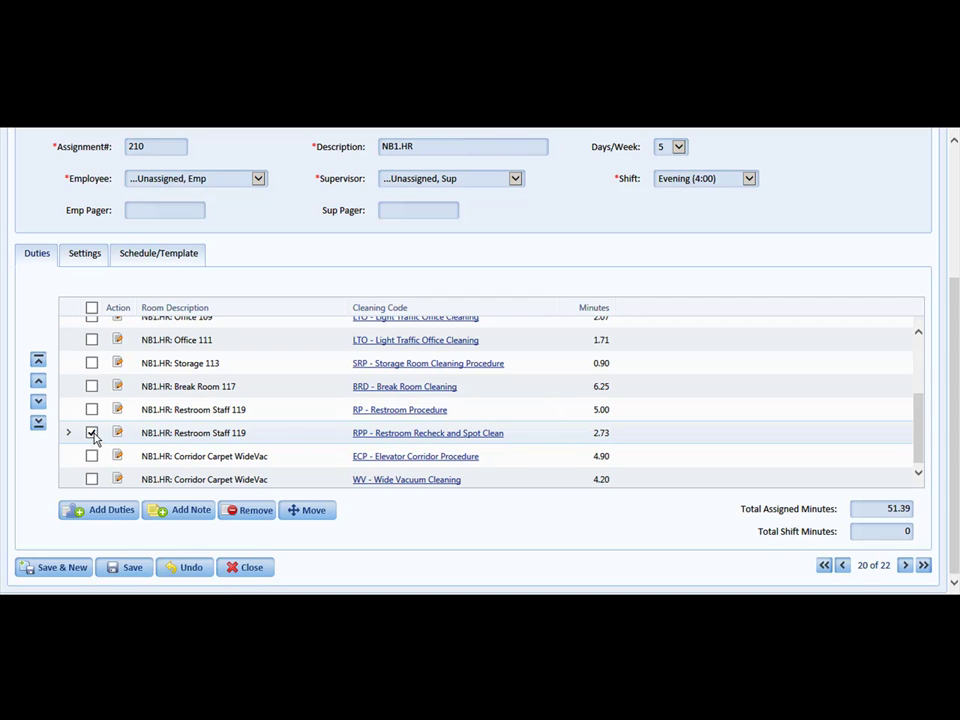
pyautogui.click(247, 512)
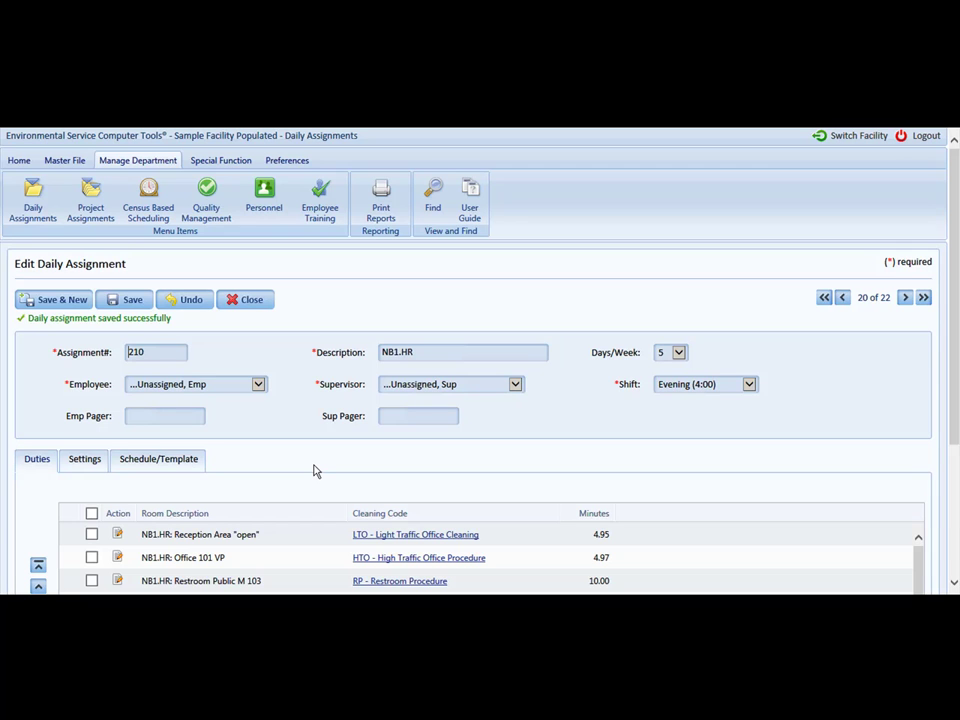
# Step: Remove both Corridor Carpet WideVac duties, dropping assigned minutes to 39.56
pyautogui.scroll(-5, 314, 470)
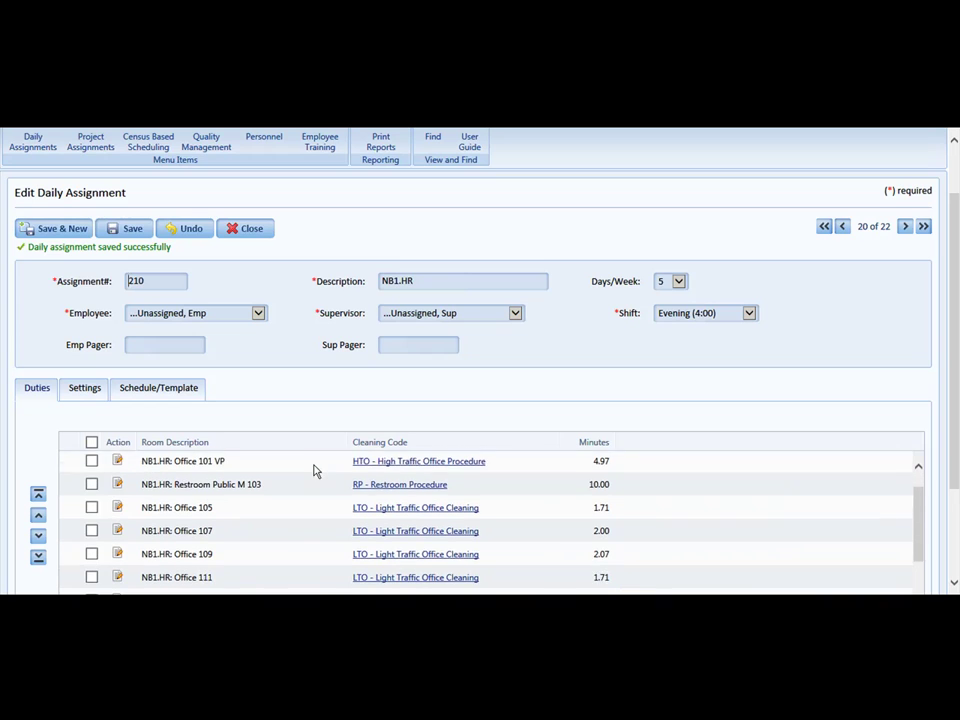
pyautogui.scroll(-3, 954, 586)
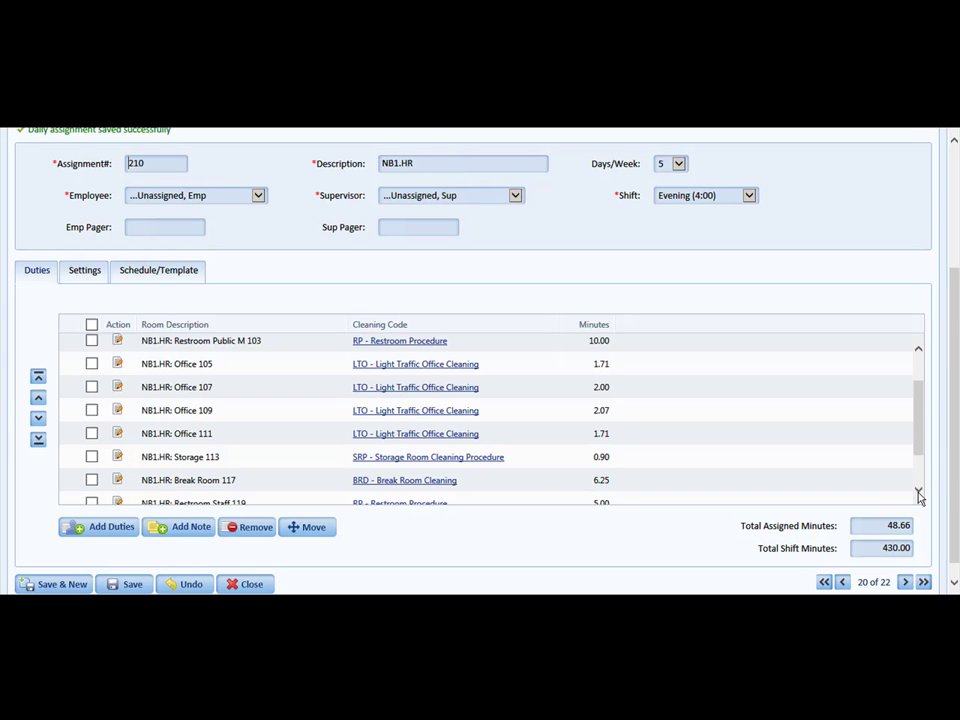
pyautogui.scroll(-3, 919, 496)
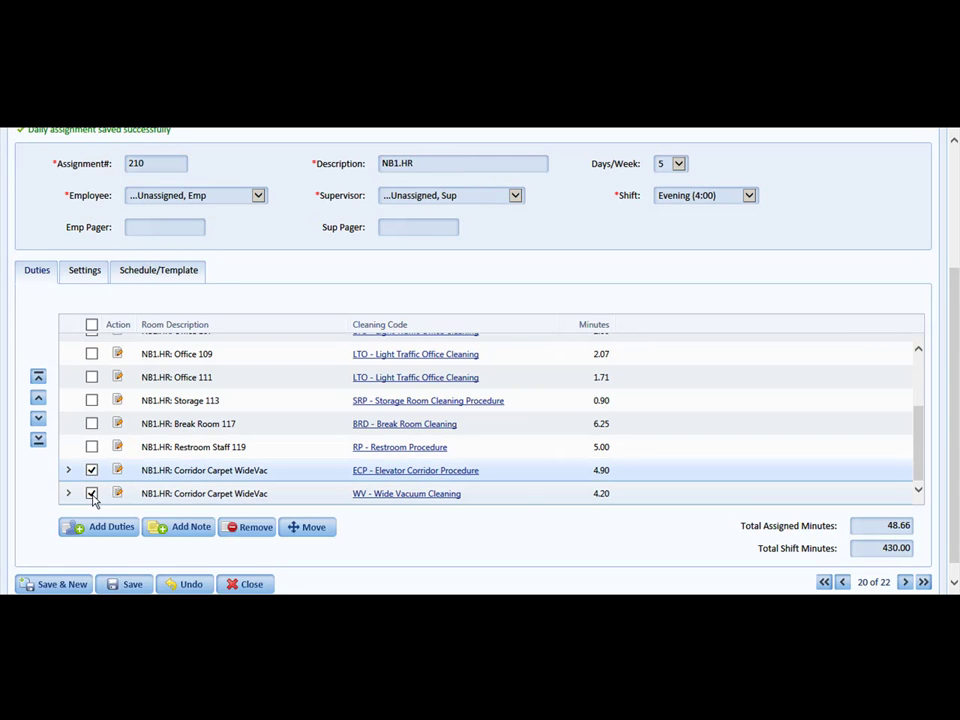
pyautogui.click(91, 470)
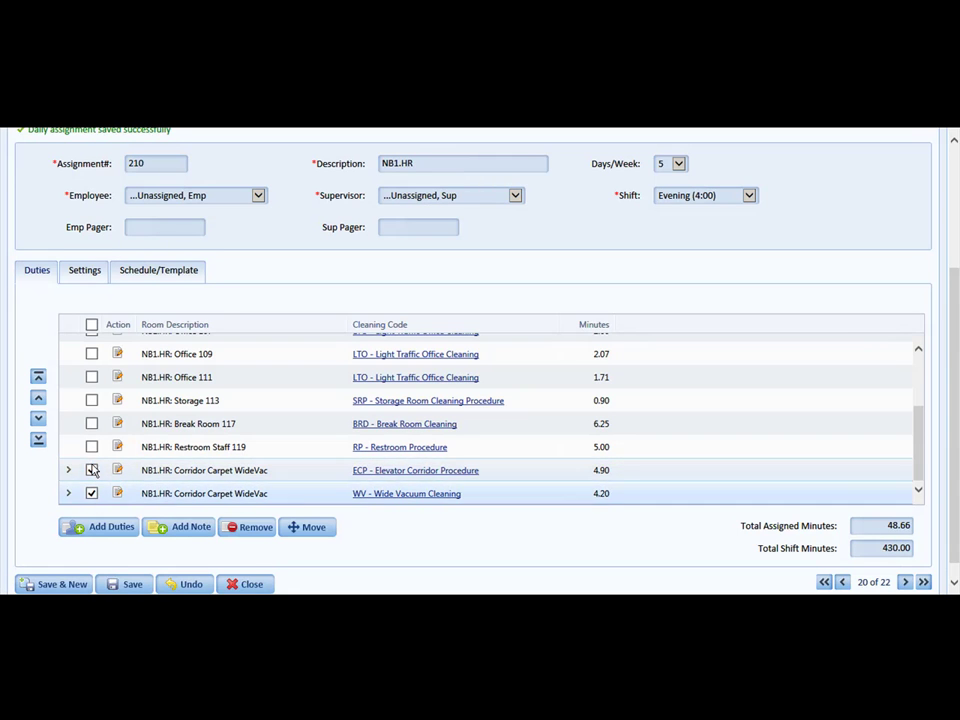
pyautogui.click(91, 470)
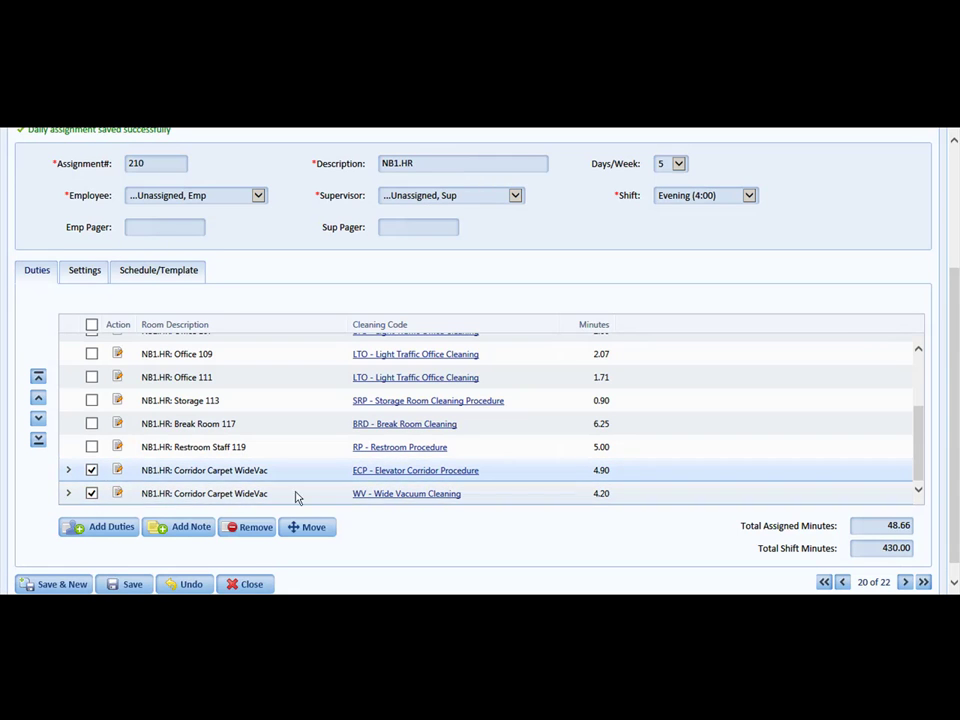
pyautogui.click(253, 528)
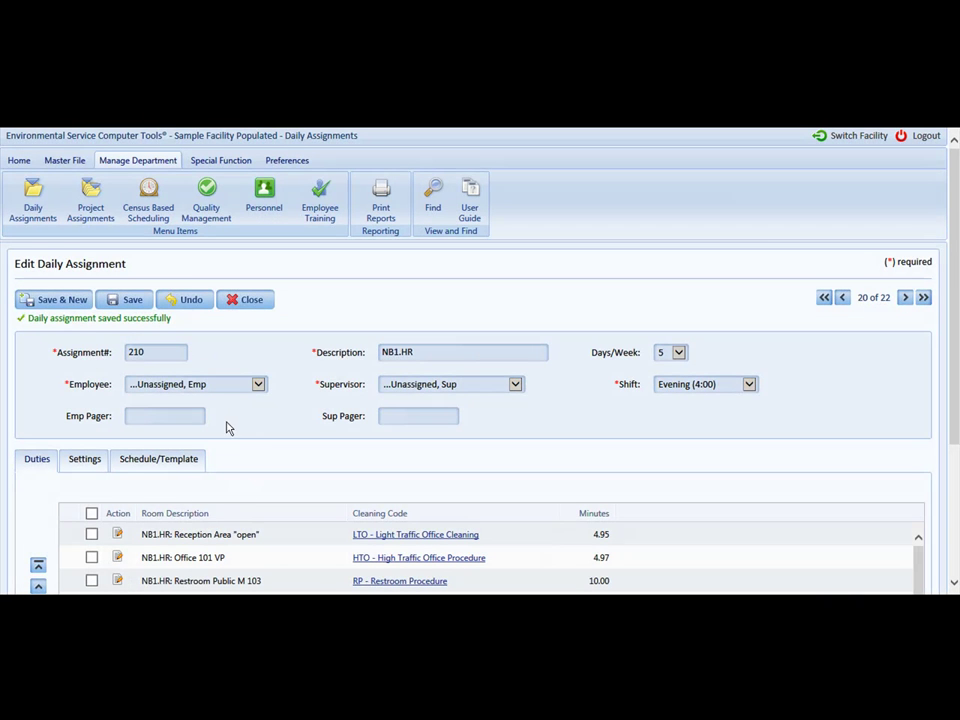
# Step: Review the remaining duties and totals: 39.56 of 430.00 shift minutes assigned
pyautogui.scroll(-4, 228, 425)
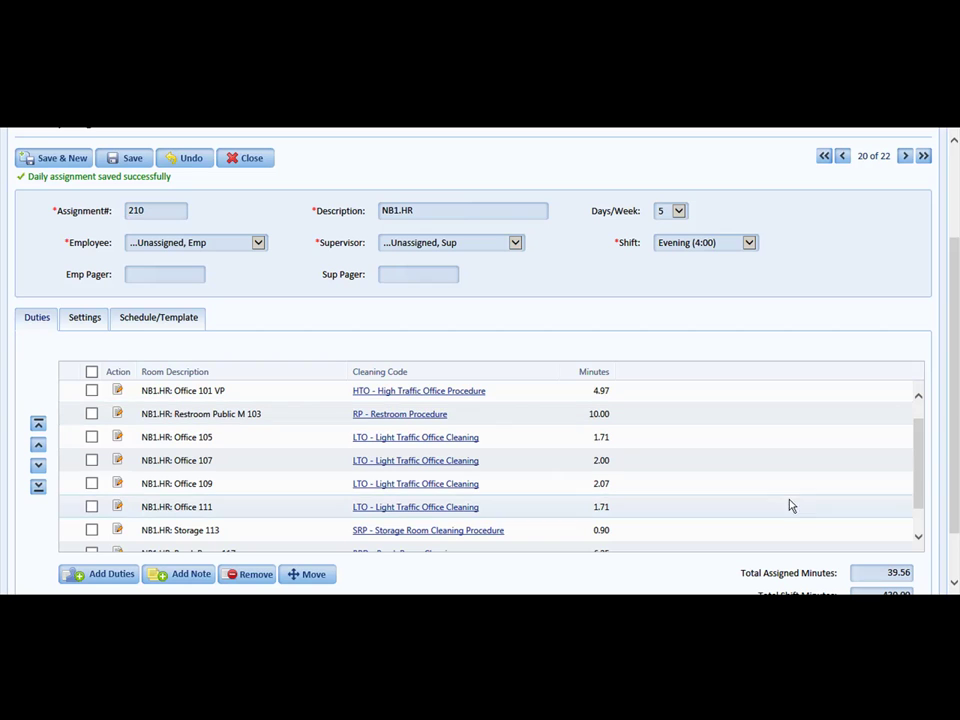
pyautogui.click(918, 537)
pyautogui.click(918, 537)
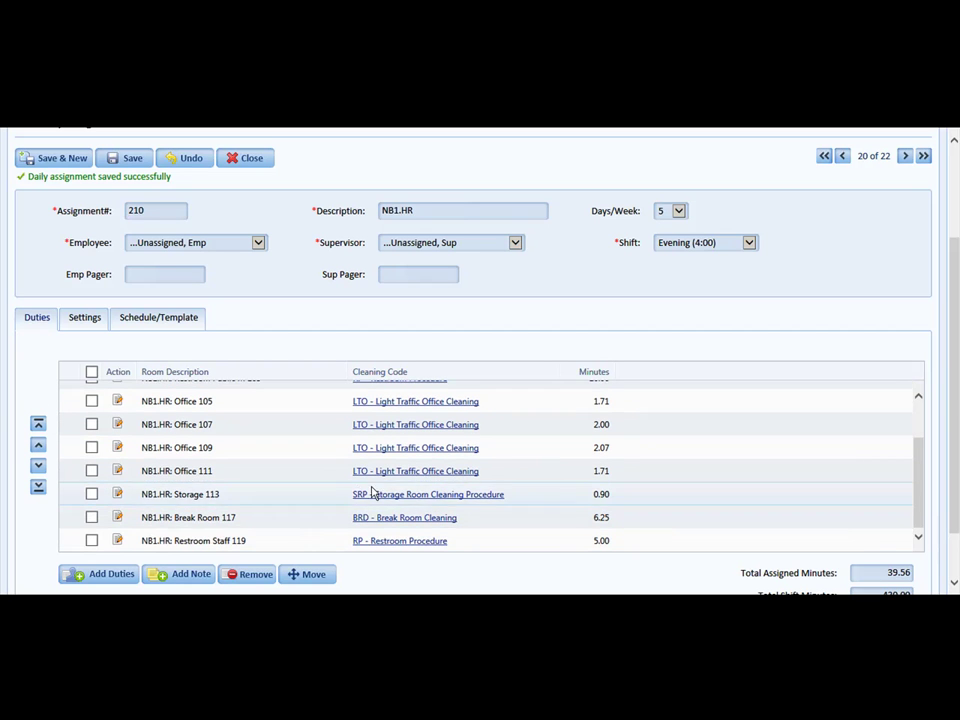
pyautogui.click(954, 588)
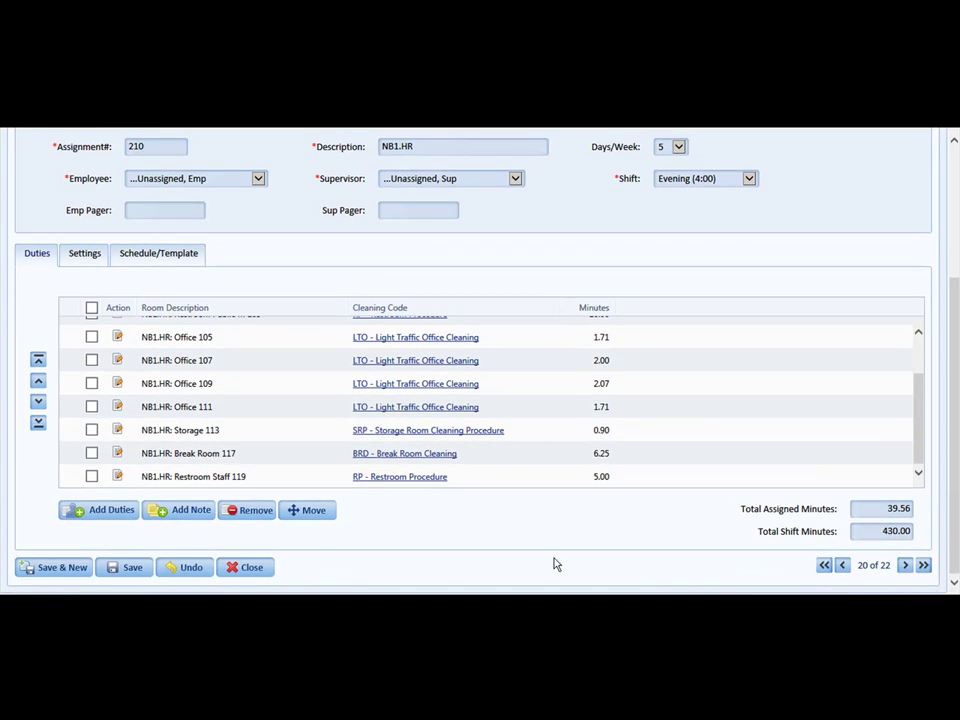